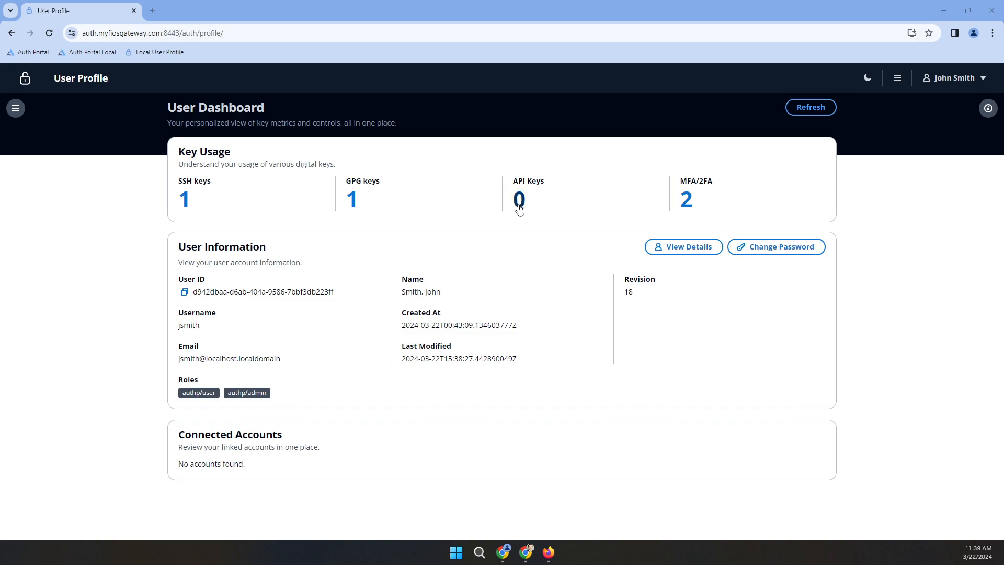
Step: Start a new API key from the API Keys page and set its description to "Gitlab Worker"
click(519, 204)
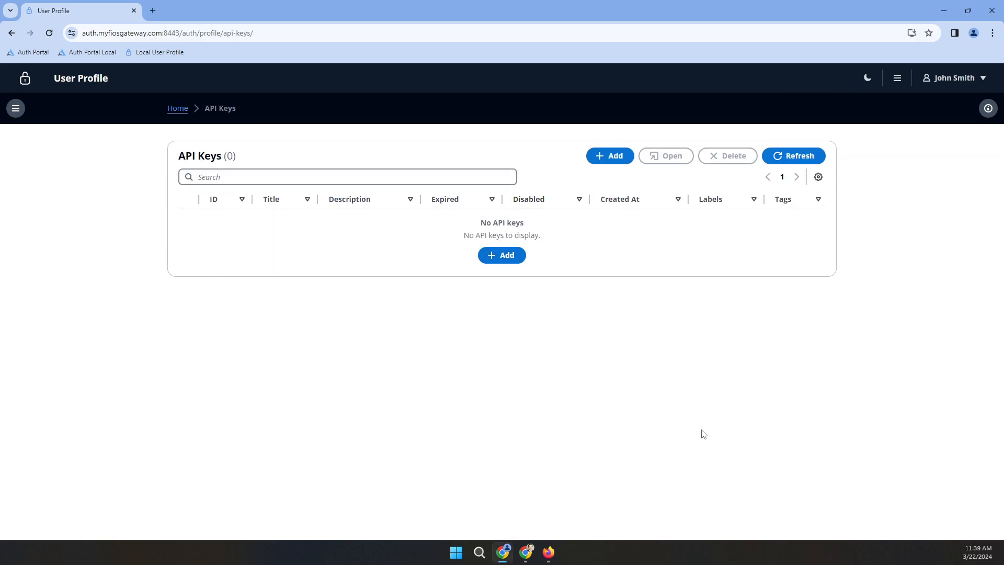
click(505, 260)
click(386, 221)
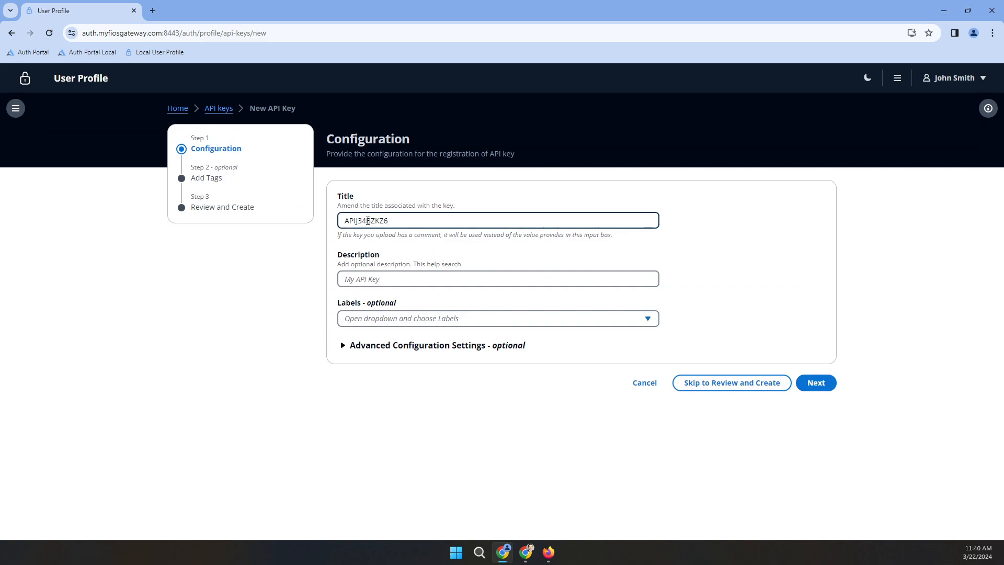
click(425, 280)
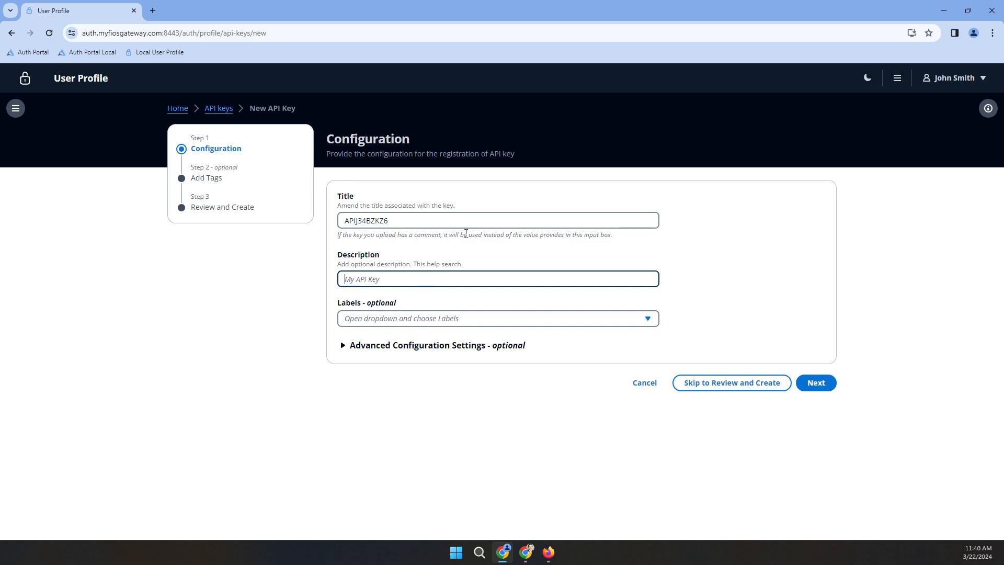
text(Gitlab Worker)
Step: Assign the Development and Experimental labels to the new API key
click(586, 319)
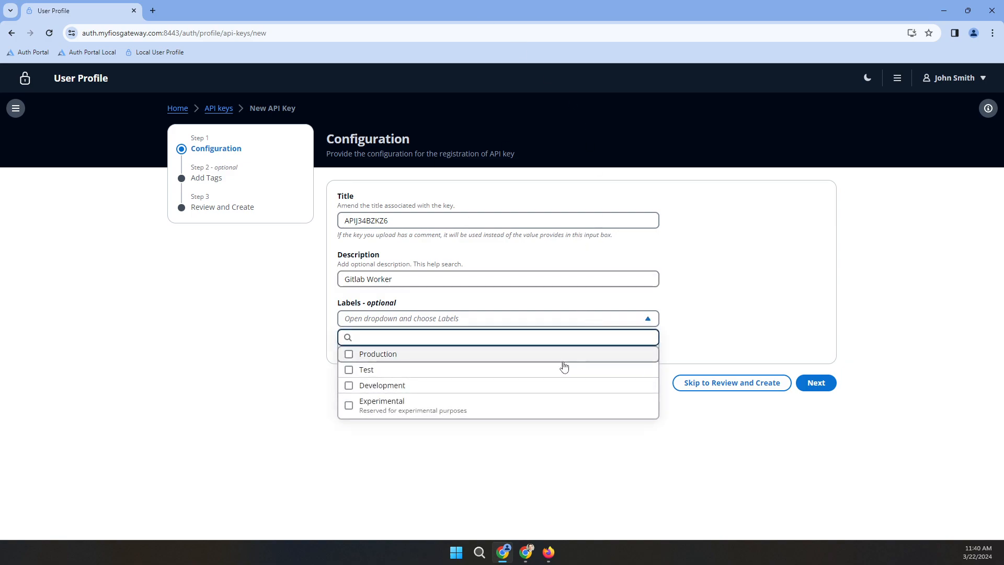
click(522, 394)
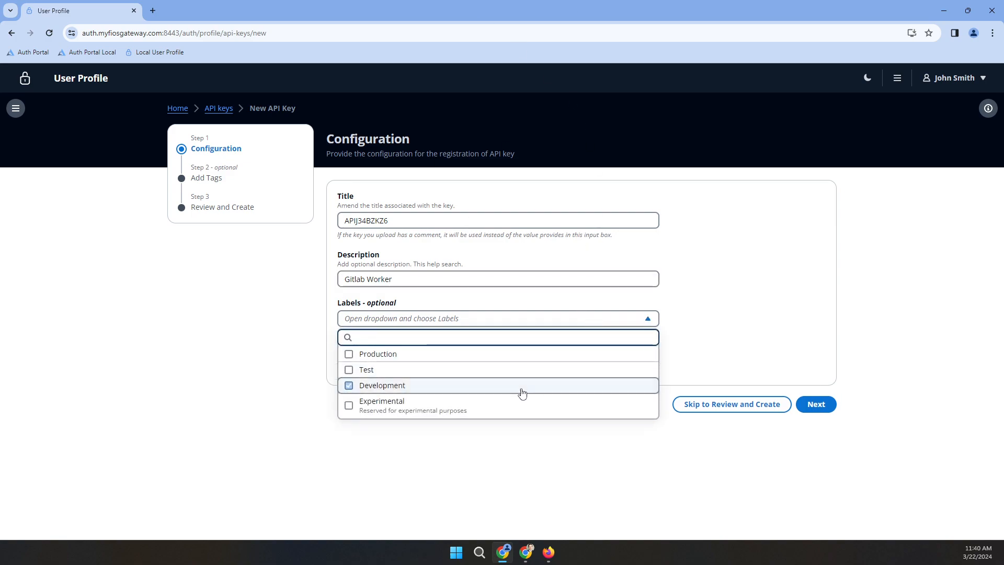
click(520, 407)
click(777, 332)
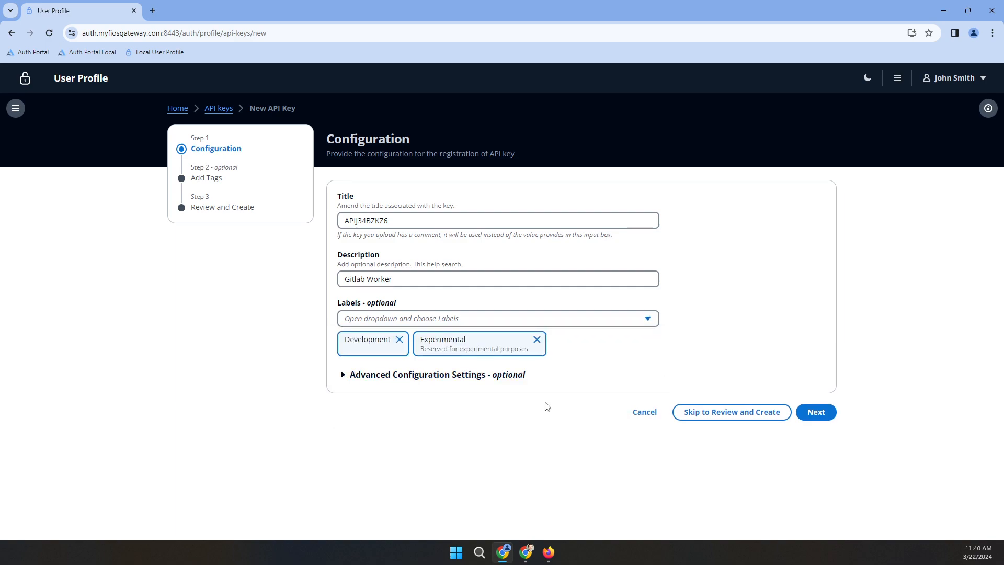
Step: View the auto-generated key in the advanced configuration settings, and continue to the tagging stage
click(343, 379)
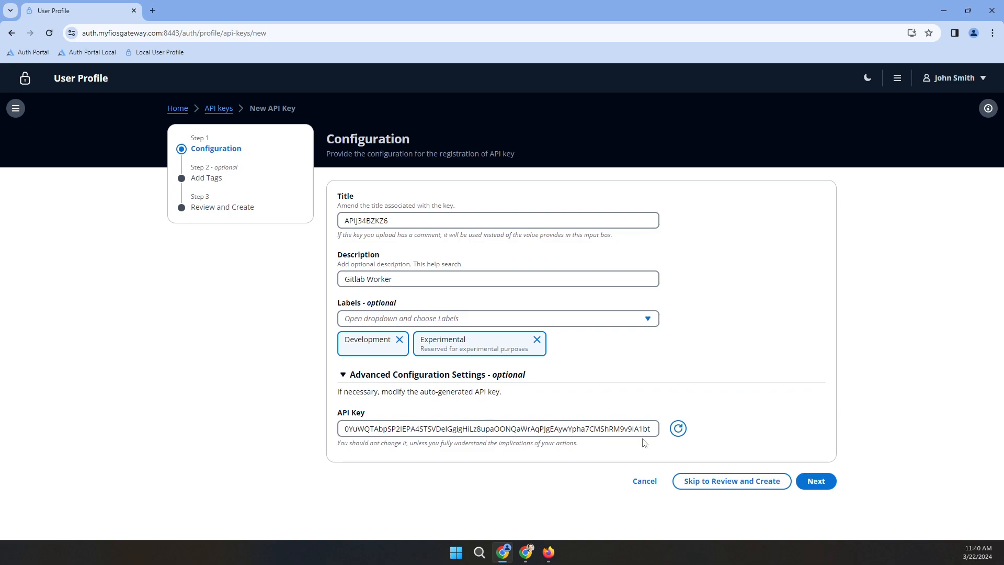
click(343, 375)
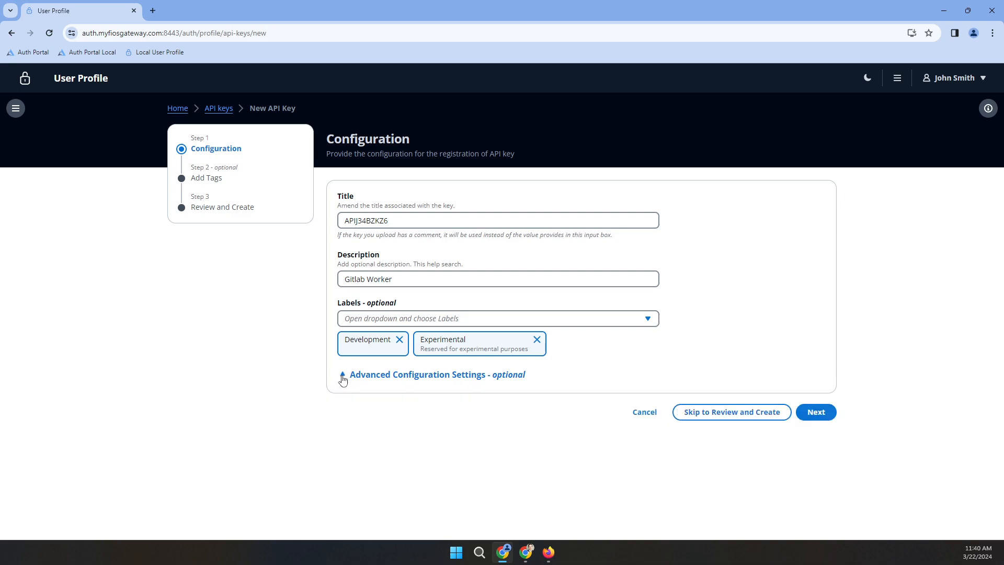
click(817, 412)
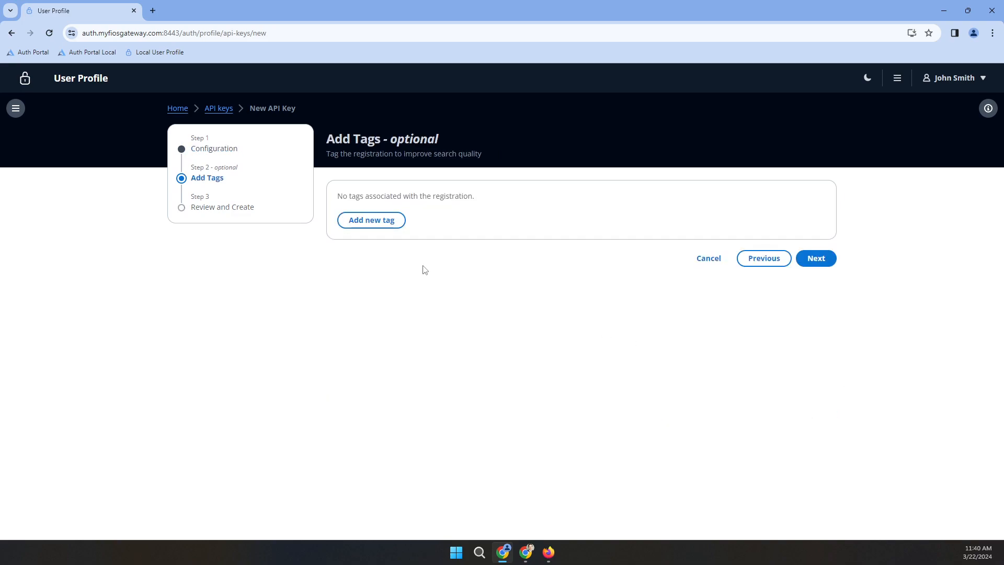
Step: Add a tag with key "user" and value "service", and continue to the review stage
click(387, 231)
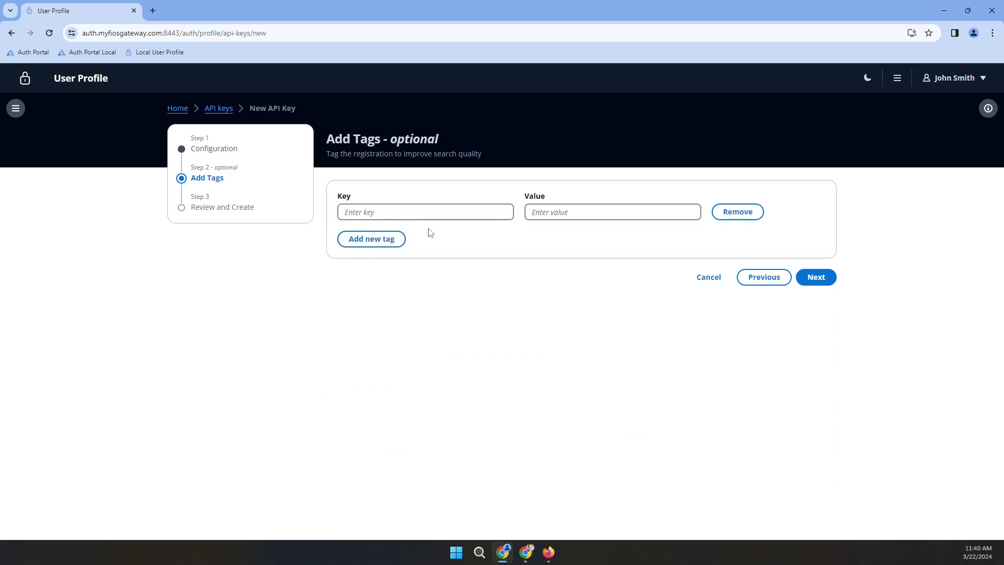
click(450, 213)
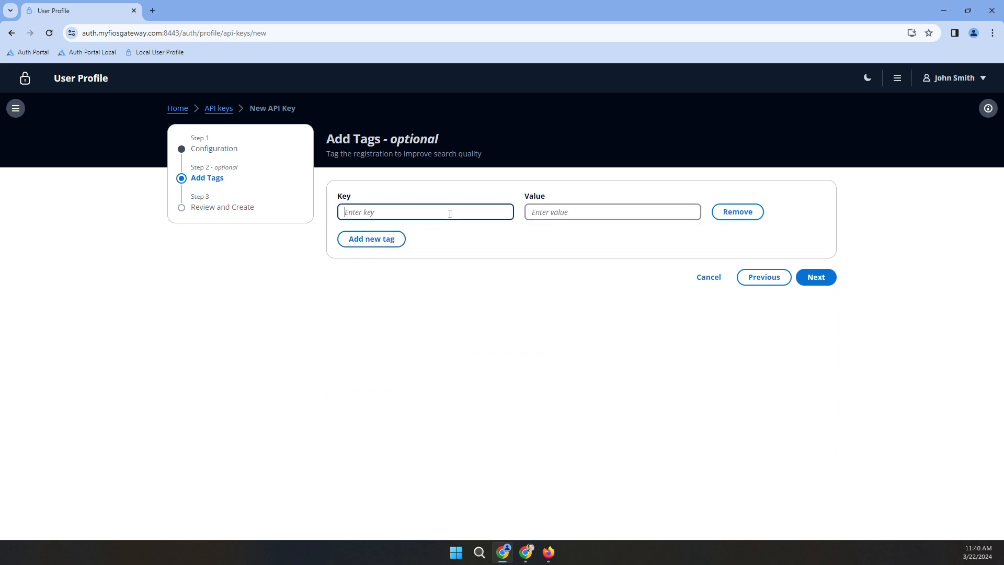
text(u)
click(632, 215)
text(service)
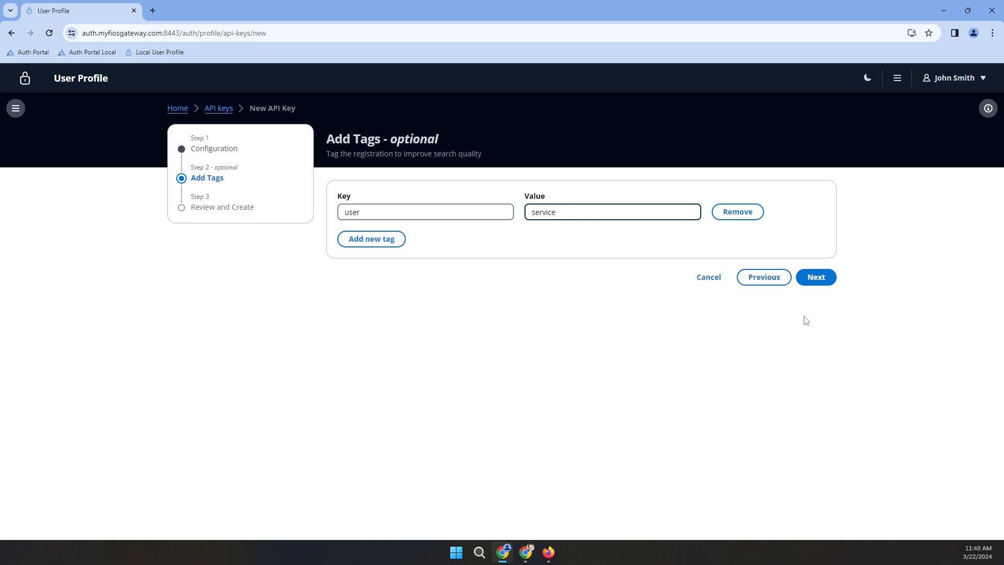
click(819, 283)
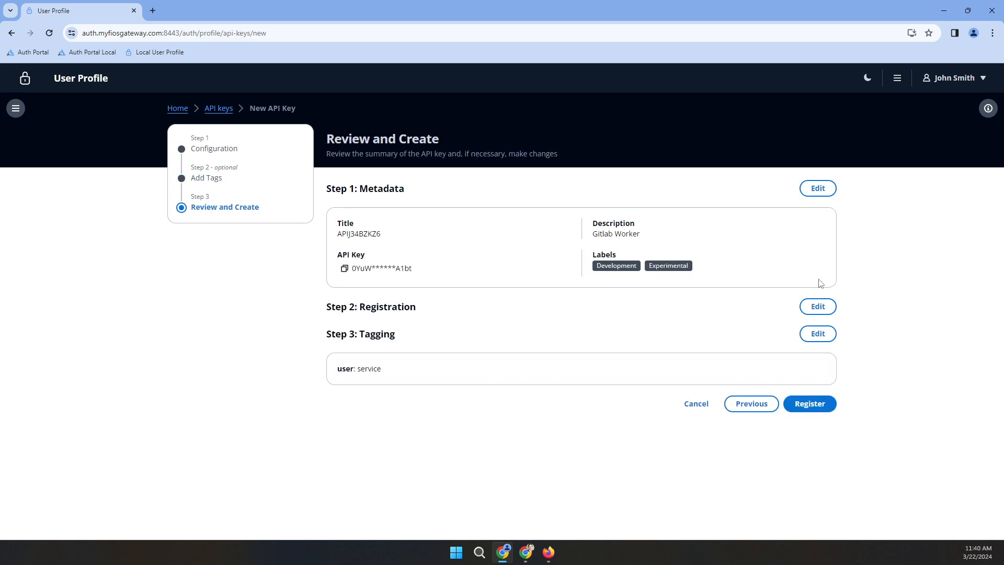
Step: Copy the generated API key from the review summary and register the key
click(345, 269)
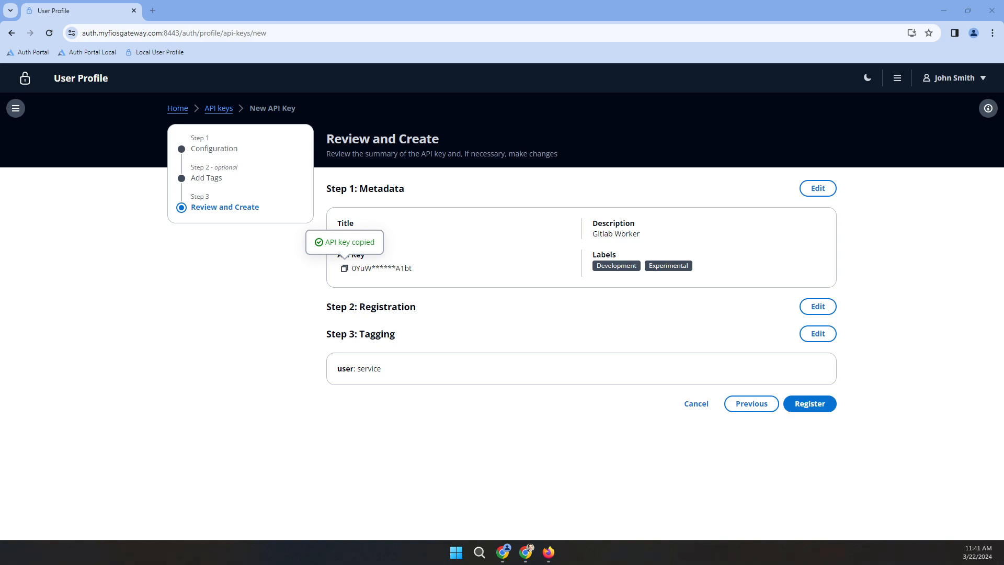
click(474, 274)
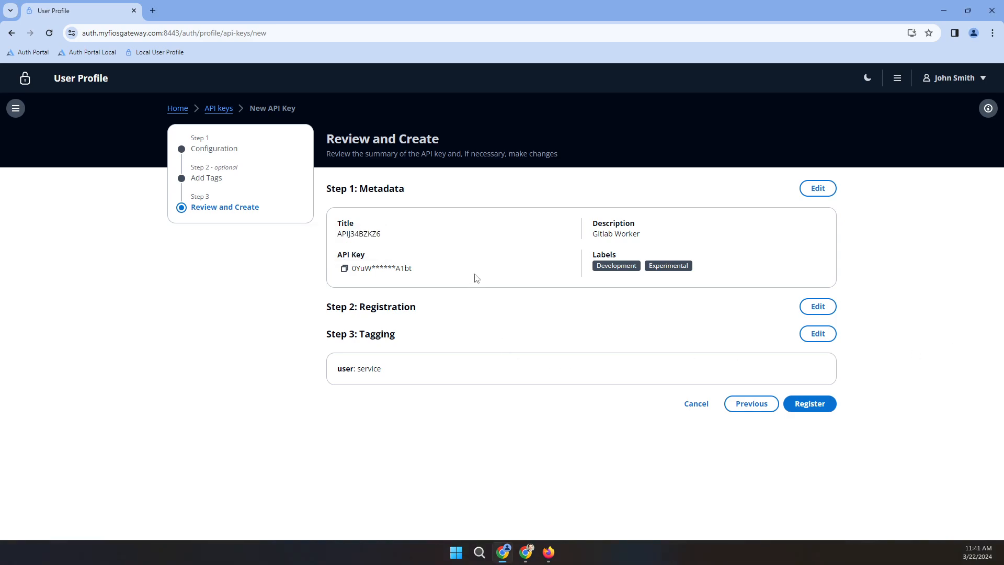
click(810, 405)
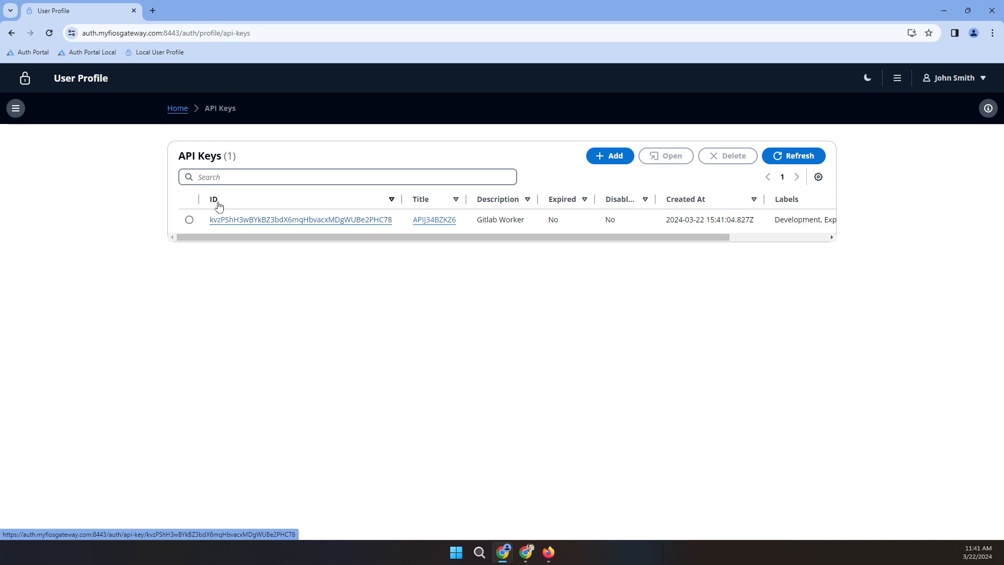
Step: Hide the ID, Expired and Disabled columns in the API keys table
click(820, 180)
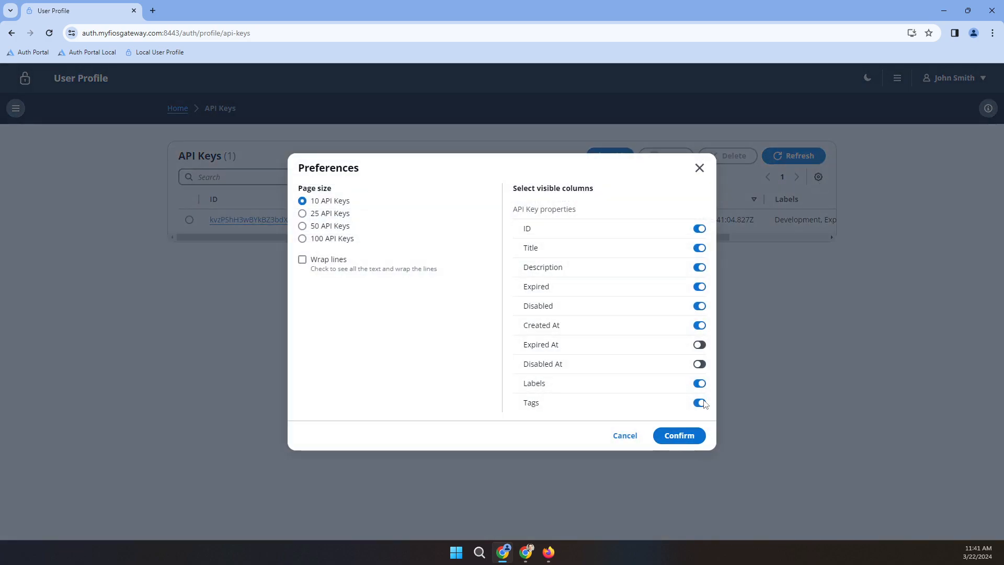
click(700, 229)
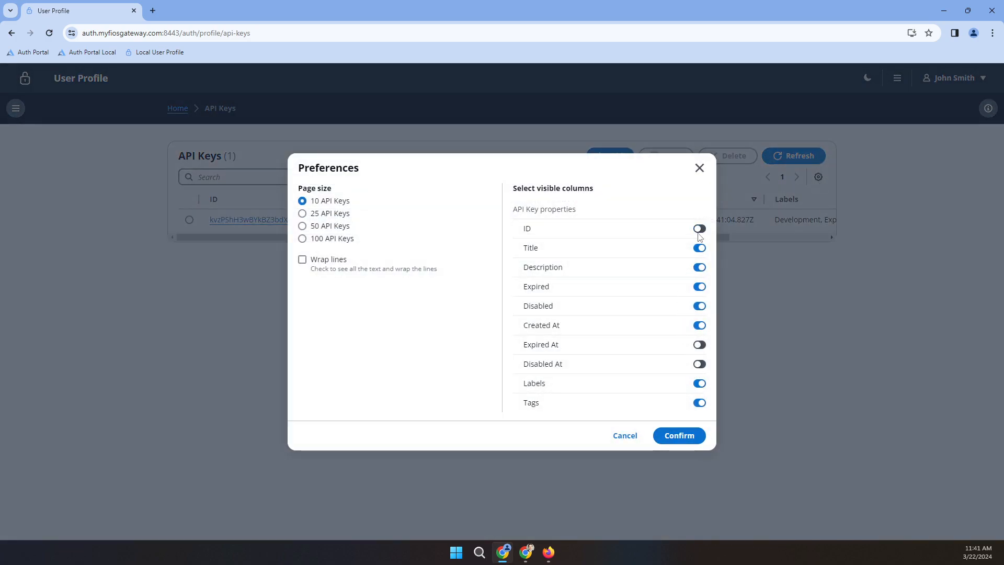
click(699, 287)
click(699, 306)
click(679, 437)
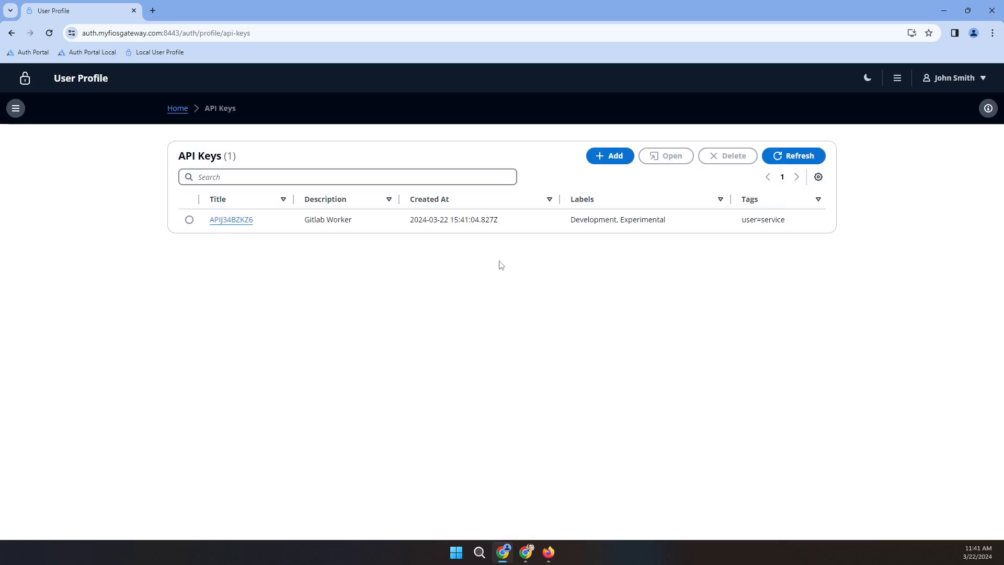
Step: Filter the API keys by descriptions containing "Gitlab", and clear the filter
click(264, 180)
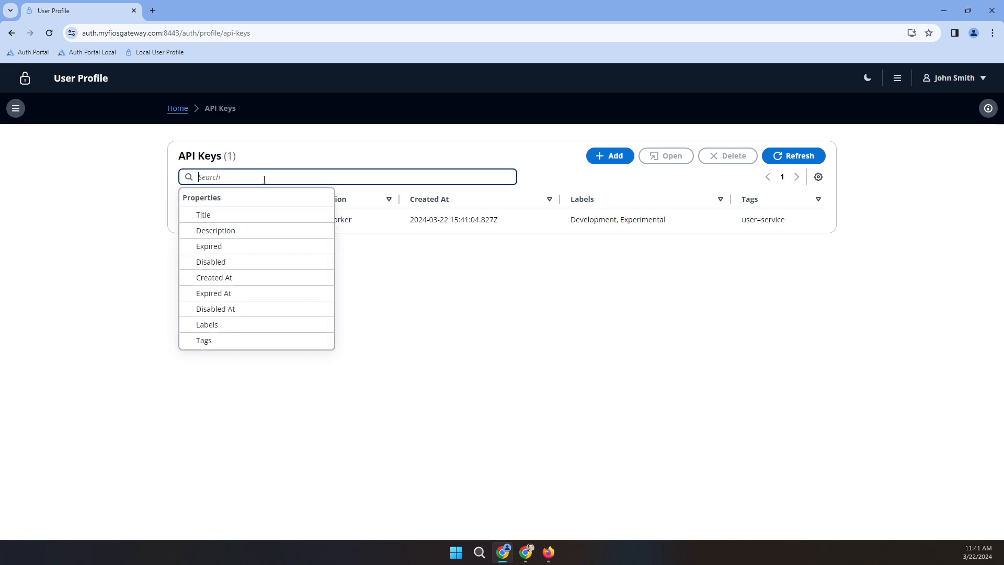
click(260, 232)
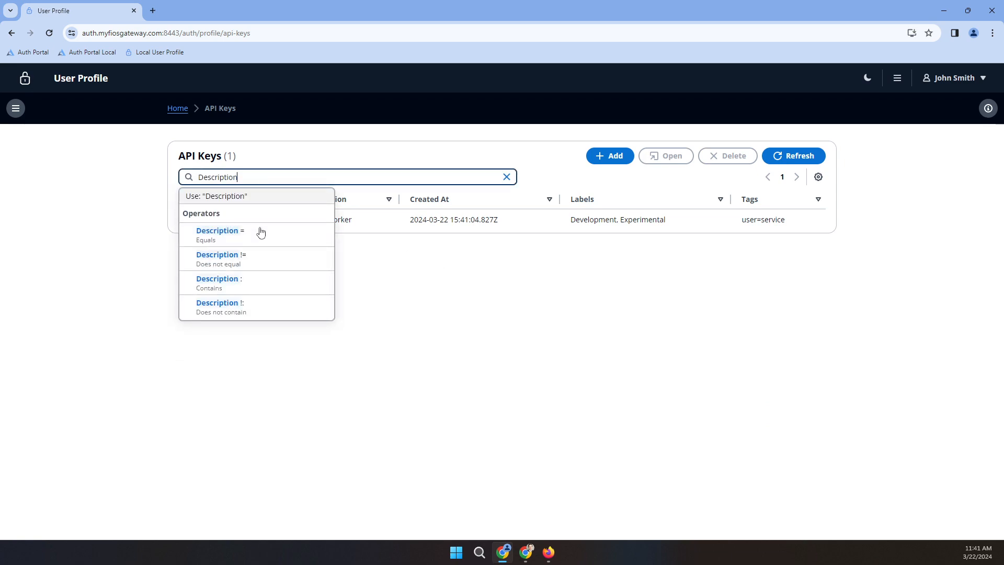
click(253, 293)
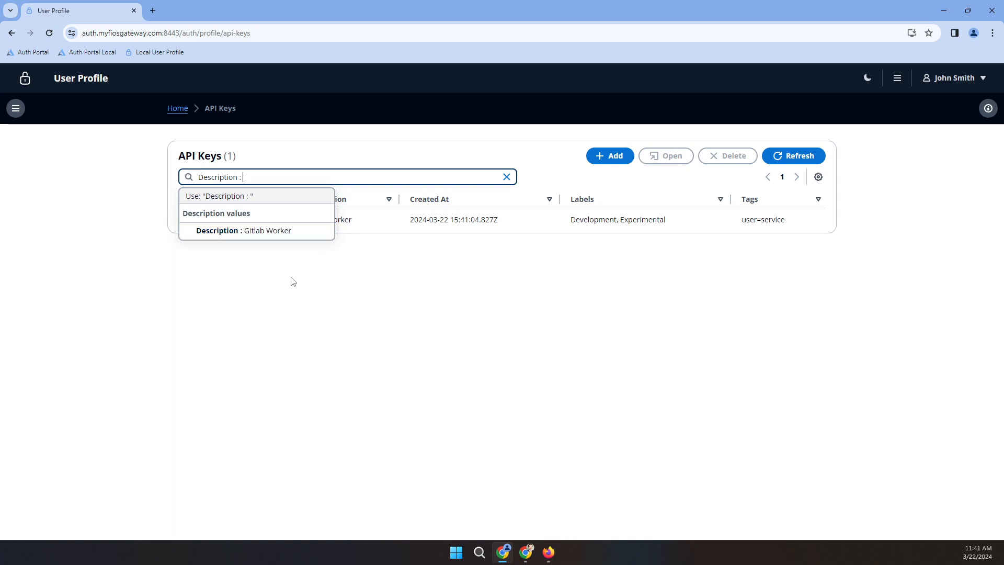
text(Gitlab)
key(Return)
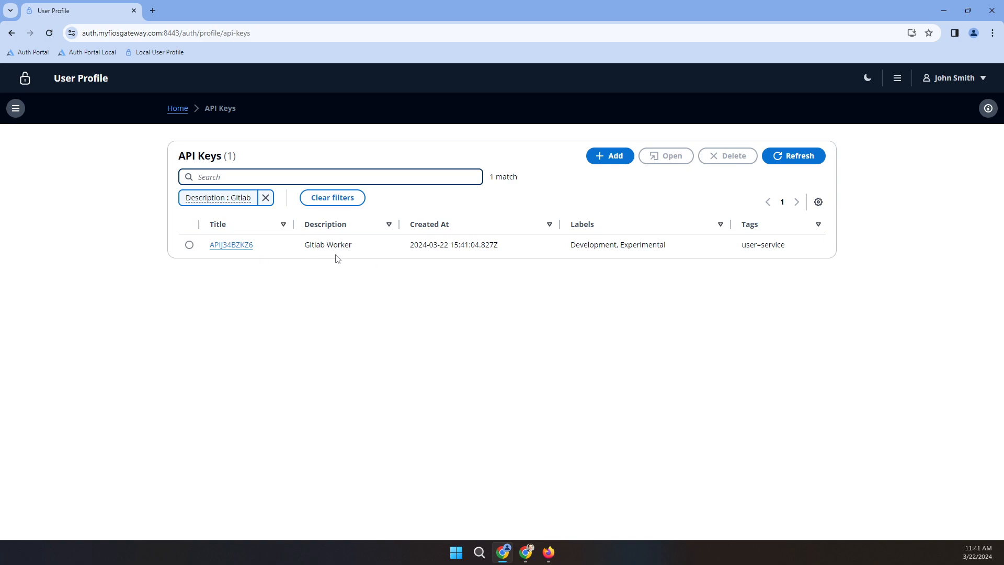
click(327, 203)
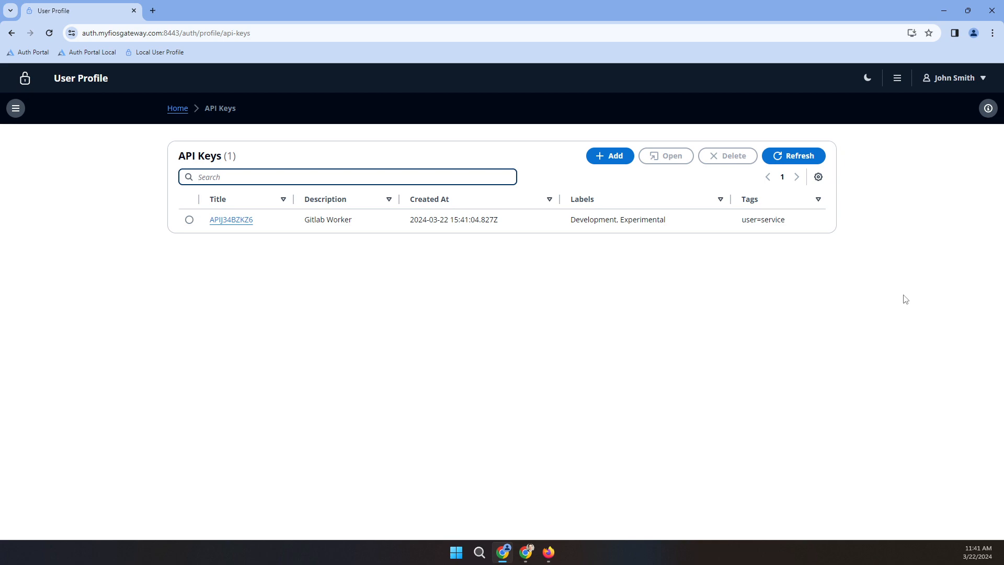
Step: Open the Gitlab Worker key's details and examine its key ID and masked key prefix
click(229, 225)
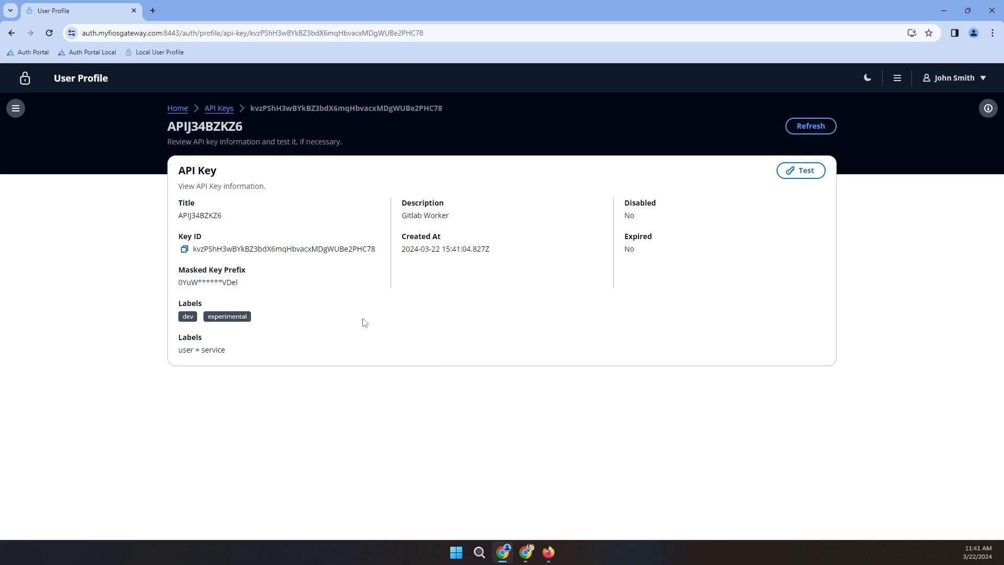
double_click(337, 249)
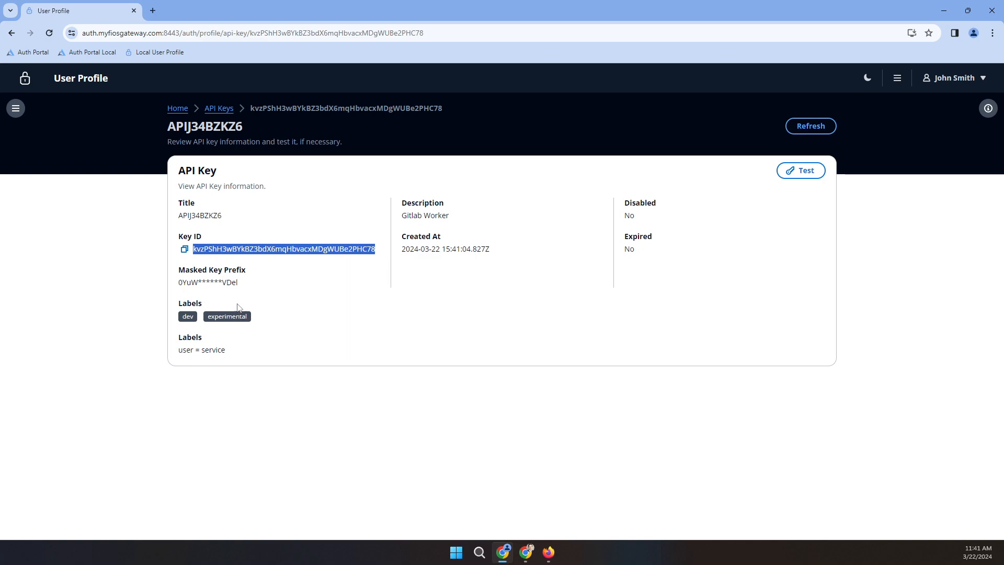
click(217, 285)
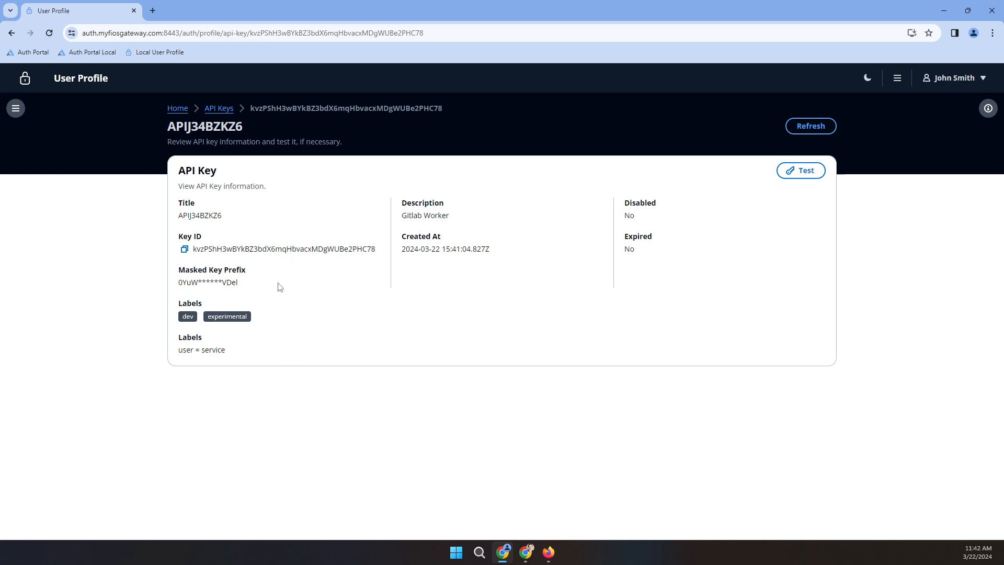
Step: Test the Gitlab Worker key by pasting the copied API key into the test form, and close the result
click(808, 179)
click(413, 303)
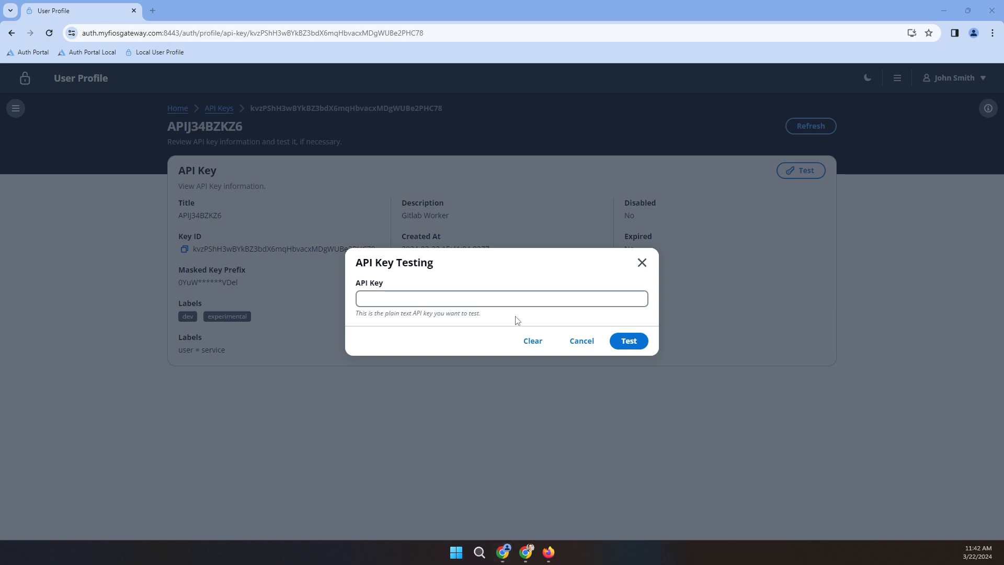
click(488, 302)
key(ctrl+v)
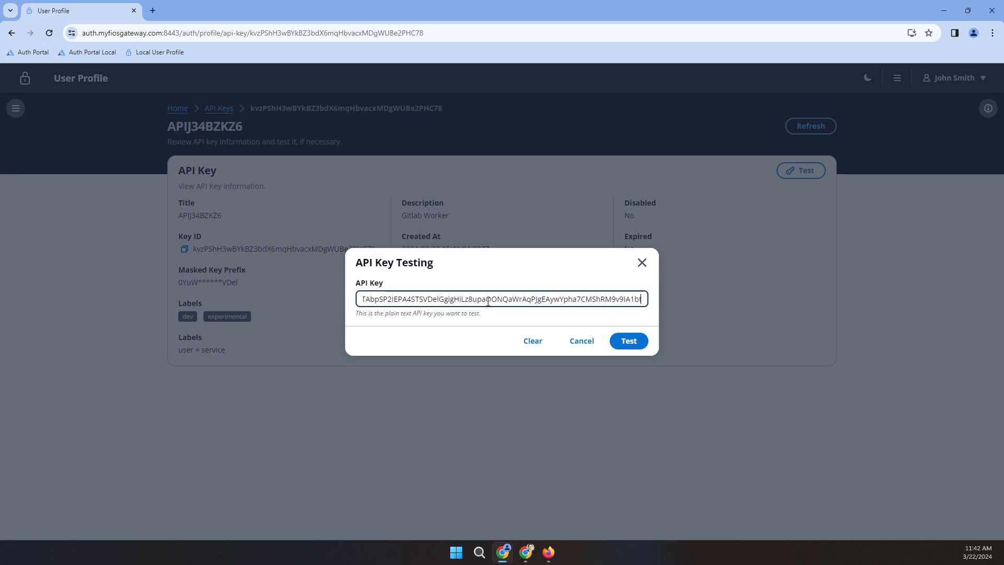
drag(543, 302, 387, 314)
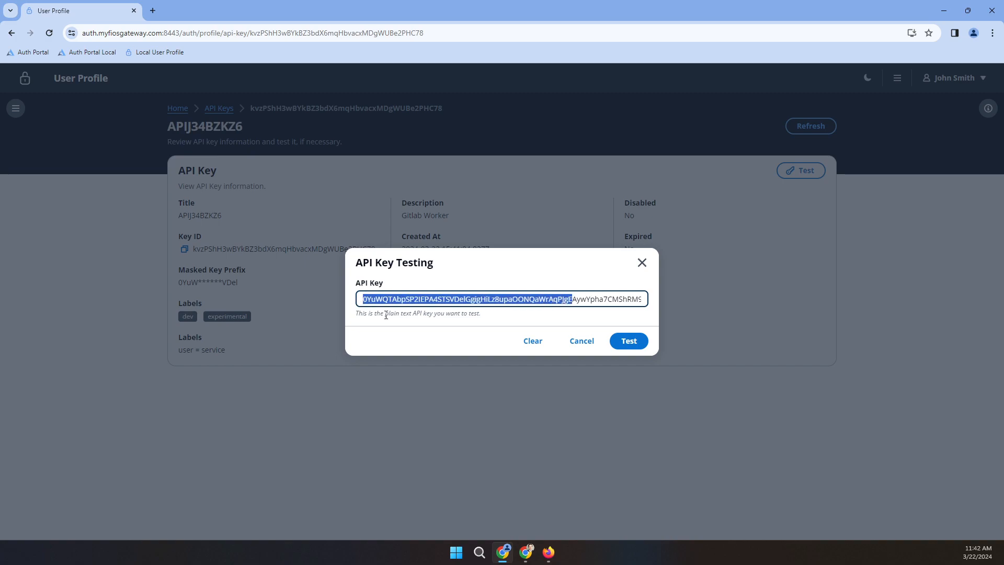
click(634, 348)
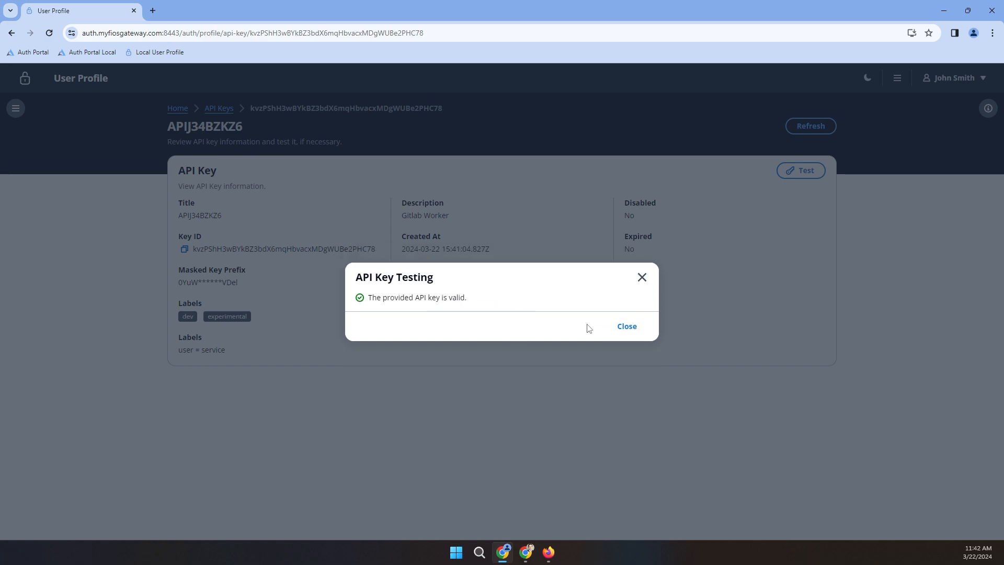
click(628, 327)
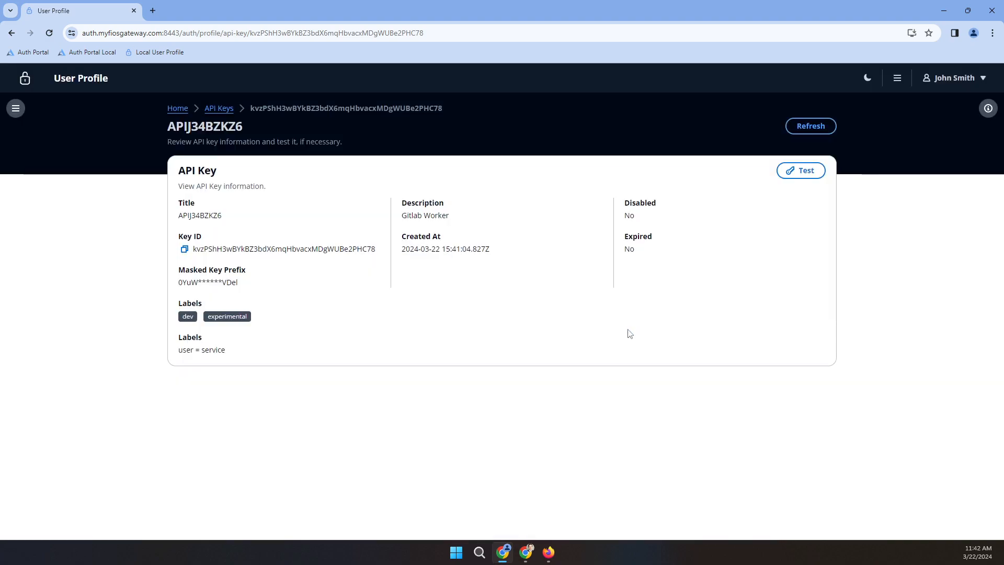
Step: Try to validate the API key again with a pasted key, and clear the test form
click(804, 176)
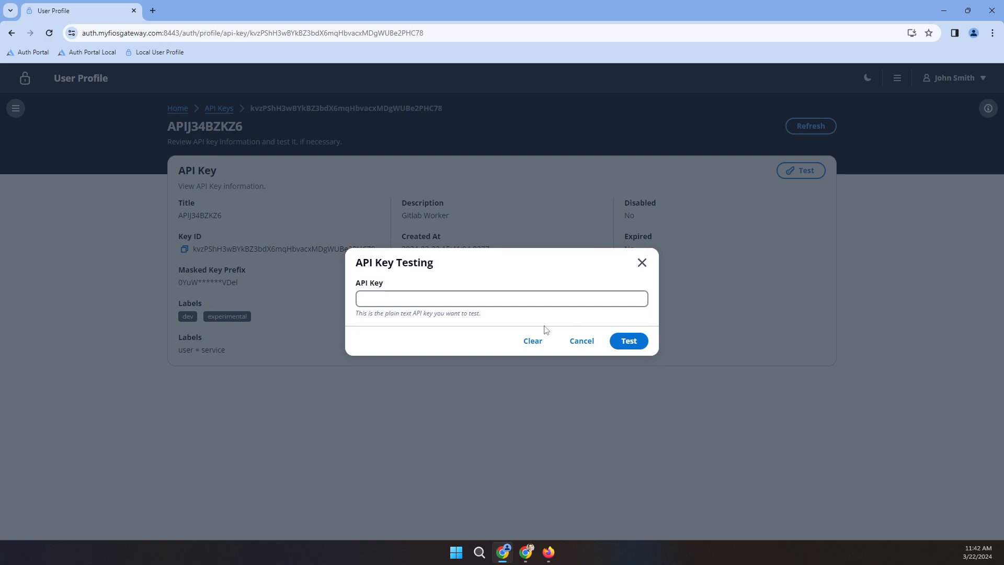
click(459, 299)
key(ctrl+v)
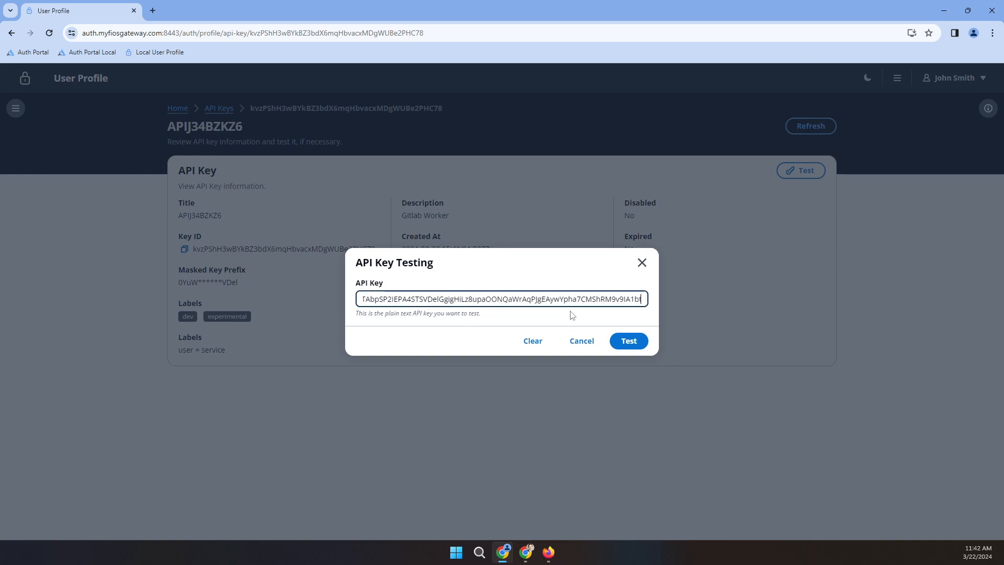
click(624, 343)
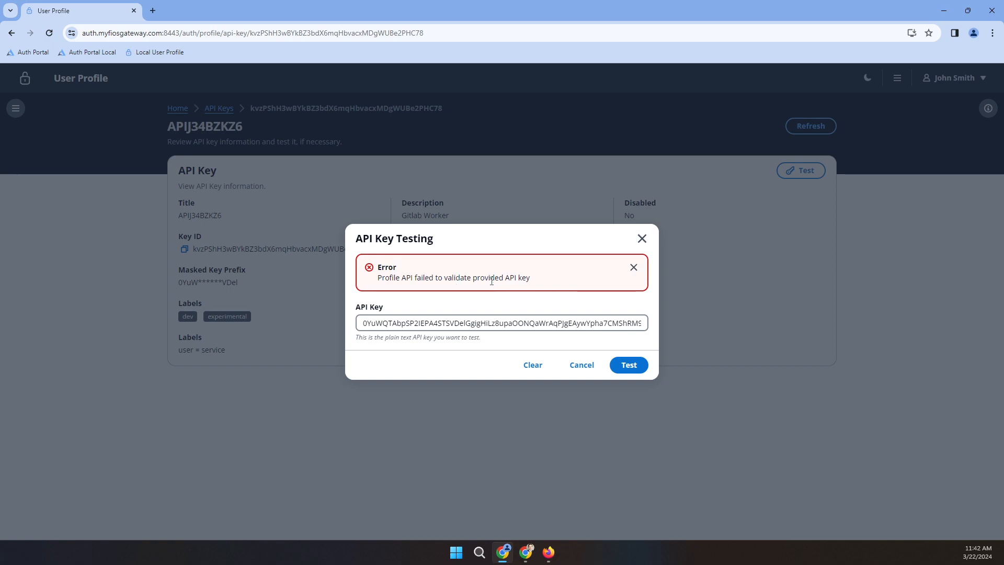
click(535, 369)
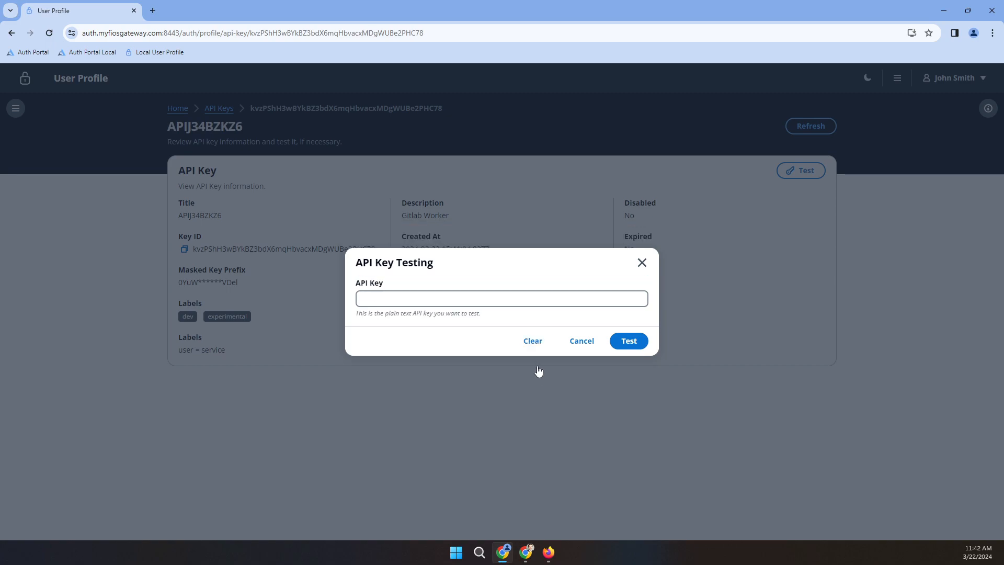
Step: Paste the API key into the emptied test form, run the validation and close the result
click(519, 292)
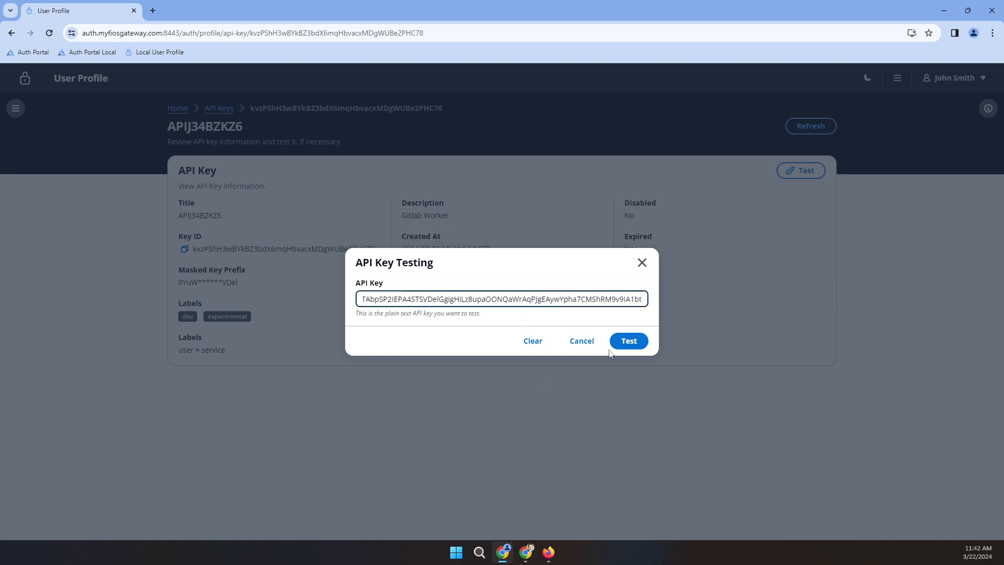
click(631, 345)
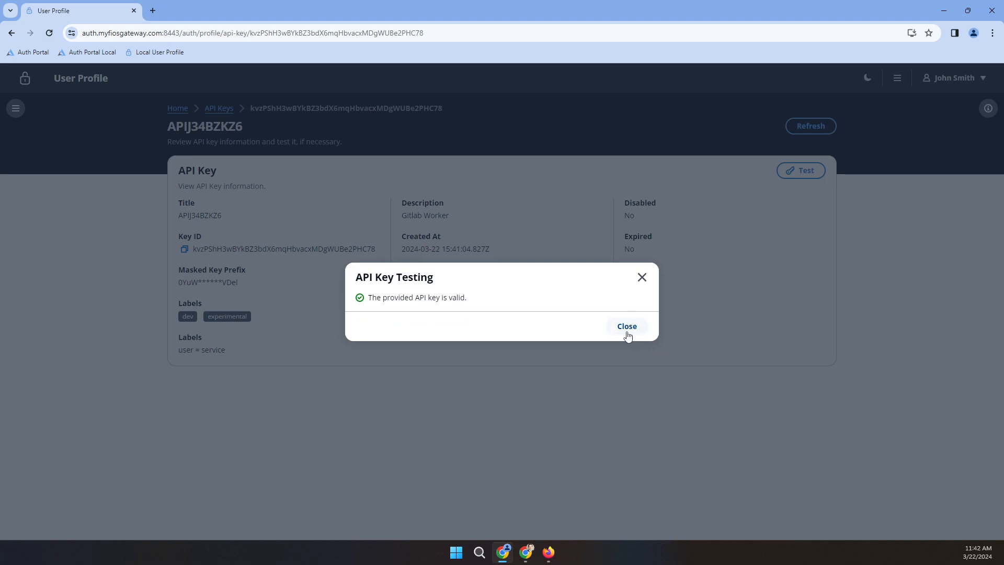
click(627, 327)
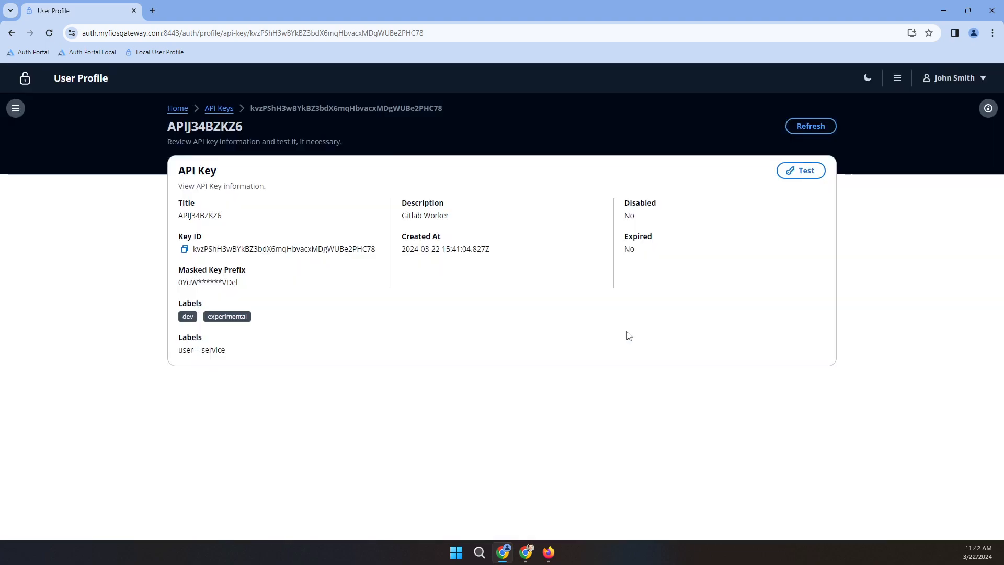
Step: Refresh the Gitlab Worker key's details and return to the API keys list
click(811, 126)
click(809, 128)
click(218, 108)
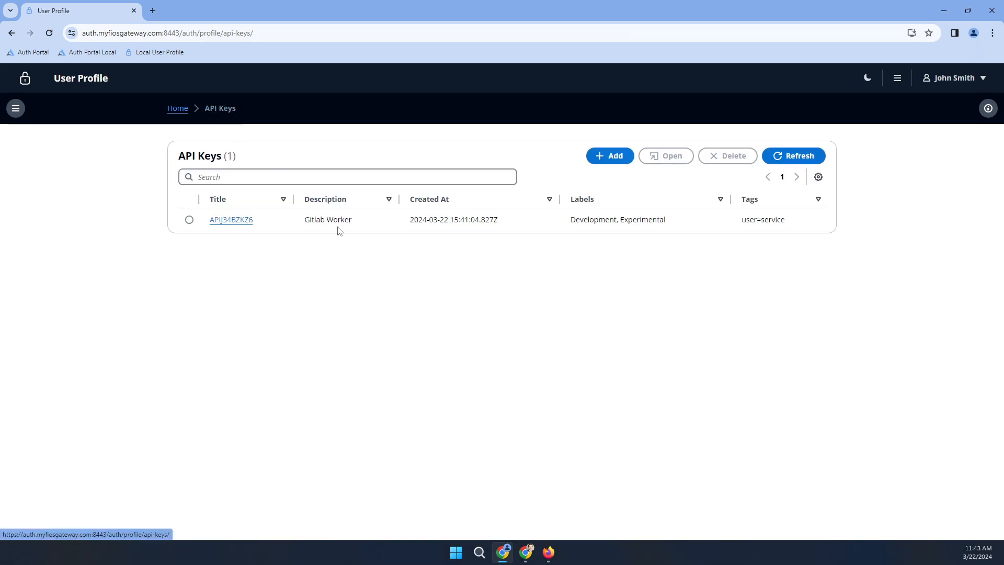